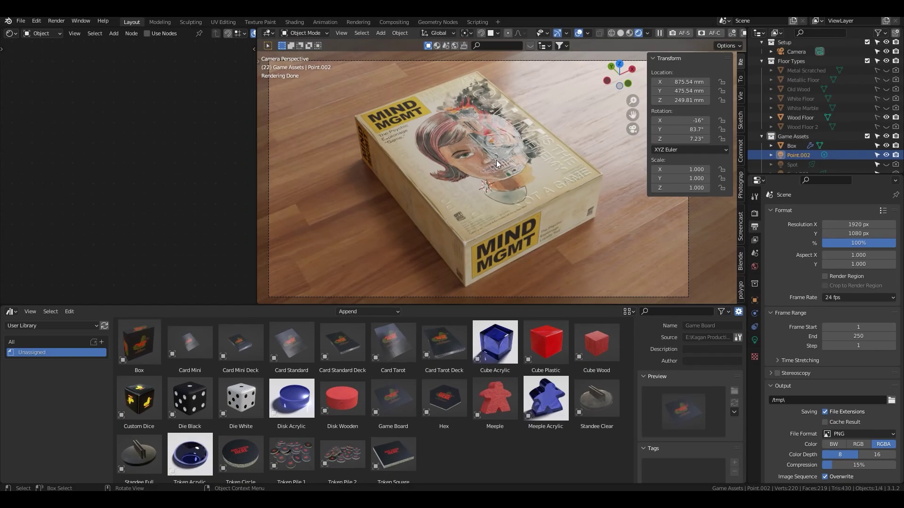
# Select the Box and orbit and zoom around its MIND MGMT cover to inspect it closely.
pyautogui.click(541, 153)
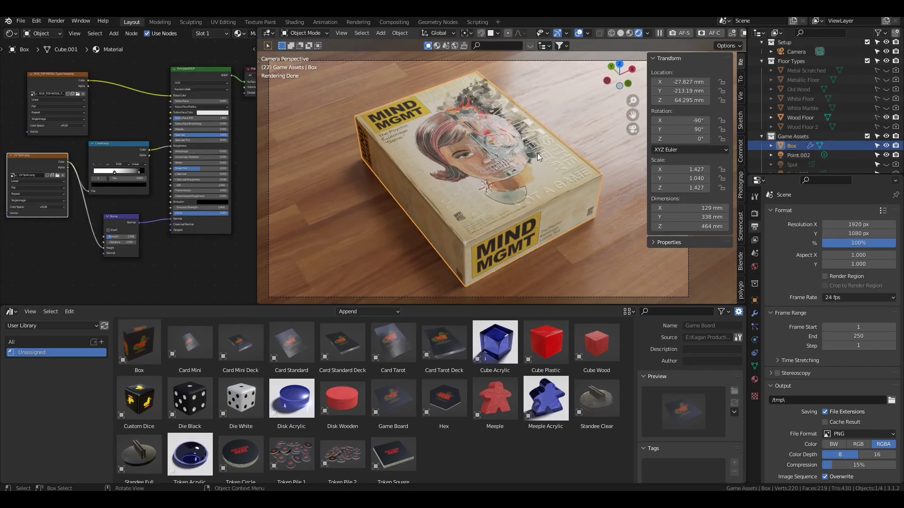
pyautogui.moveTo(545, 146); pyautogui.dragTo(496, 146, button='middle')
pyautogui.scroll(8, 519, 146)
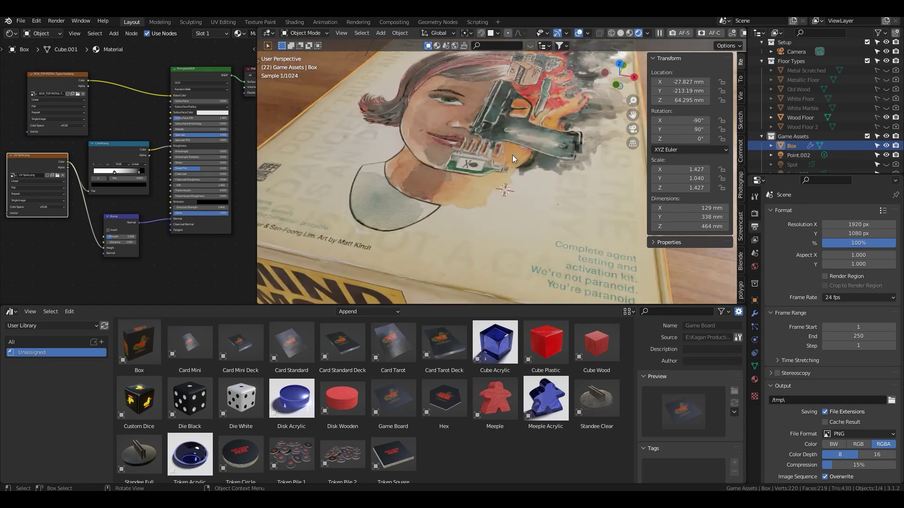
pyautogui.moveTo(546, 159)
pyautogui.mouseDown(button='middle')
pyautogui.moveTo(561, 150)
pyautogui.moveTo(529, 162)
pyautogui.moveTo(532, 173)
pyautogui.moveTo(529, 162)
pyautogui.moveTo(541, 161)
pyautogui.mouseUp(button='middle')
pyautogui.scroll(-4, 571, 153)
pyautogui.scroll(2, 541, 161)
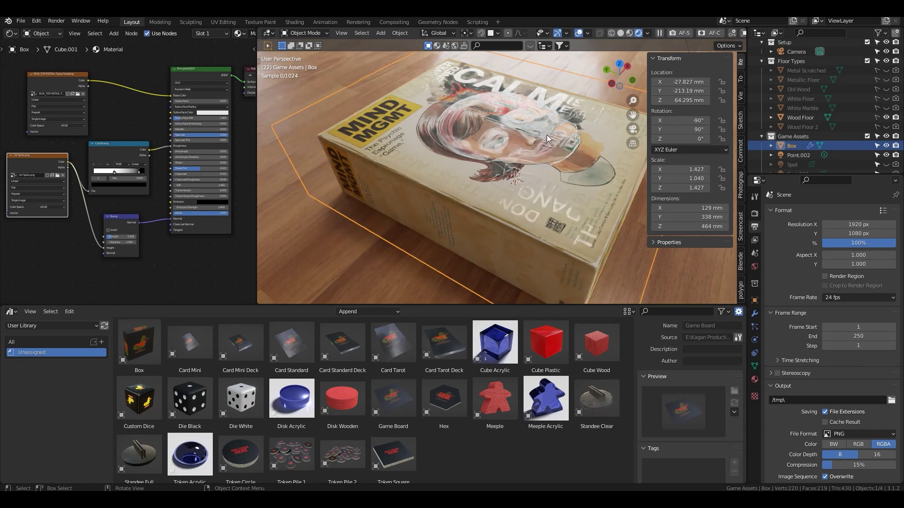
pyautogui.scroll(2, 549, 134)
pyautogui.scroll(2, 484, 78)
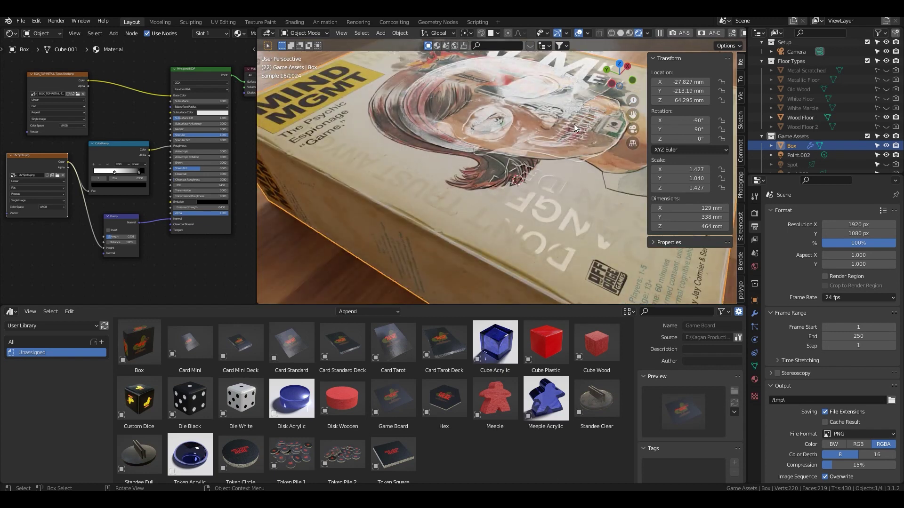
pyautogui.moveTo(535, 185); pyautogui.dragTo(498, 205, button='middle')
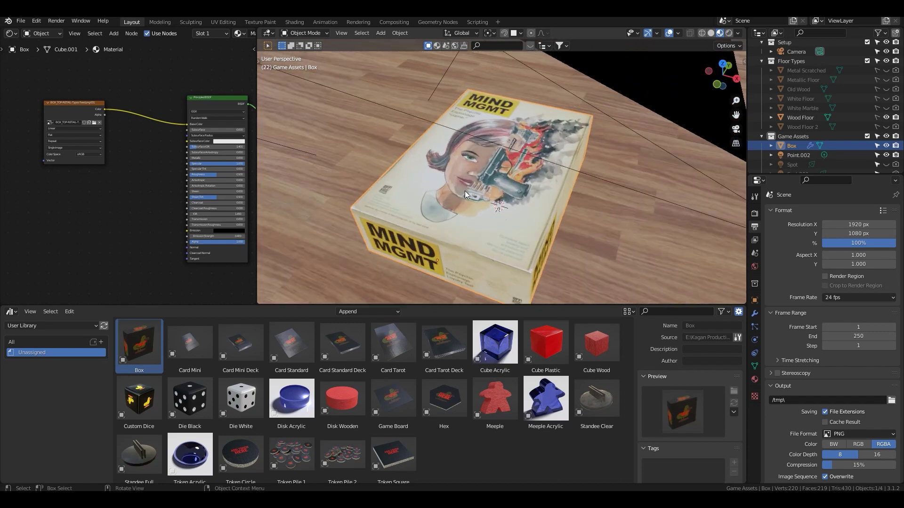
pyautogui.moveTo(441, 213); pyautogui.dragTo(506, 219, button='middle')
pyautogui.scroll(-4, 507, 220)
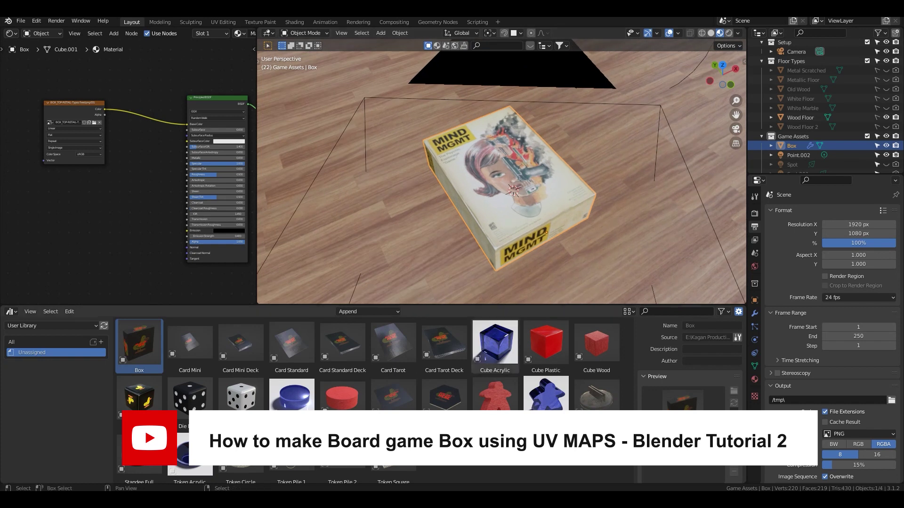
# View the cover artwork and the UV Spots.png mask in Windows Photos, then close the viewer.
pyautogui.hotkey('alt', 'Tab')
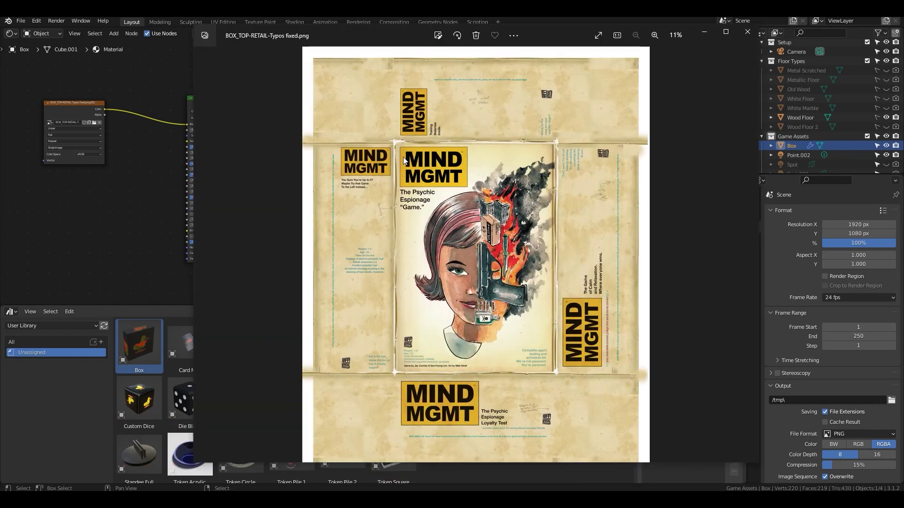
pyautogui.press('Right')
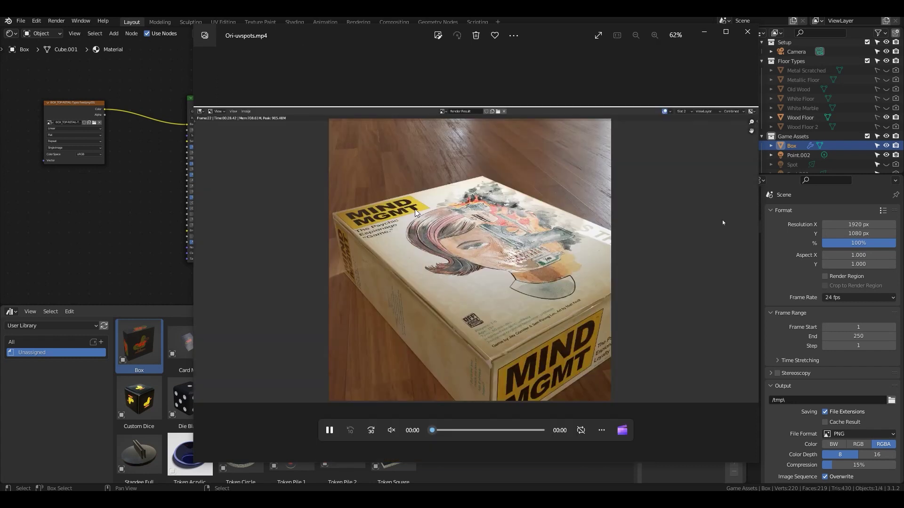
pyautogui.press('Left')
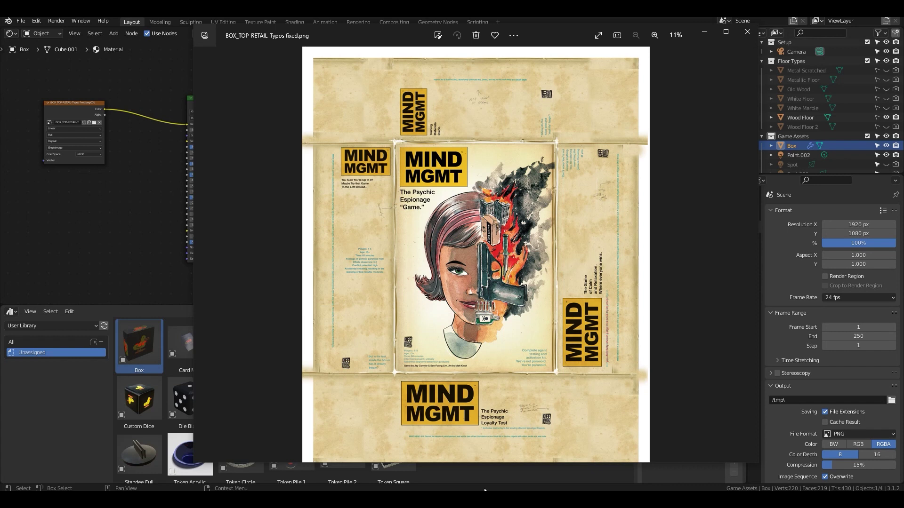
pyautogui.press('Left')
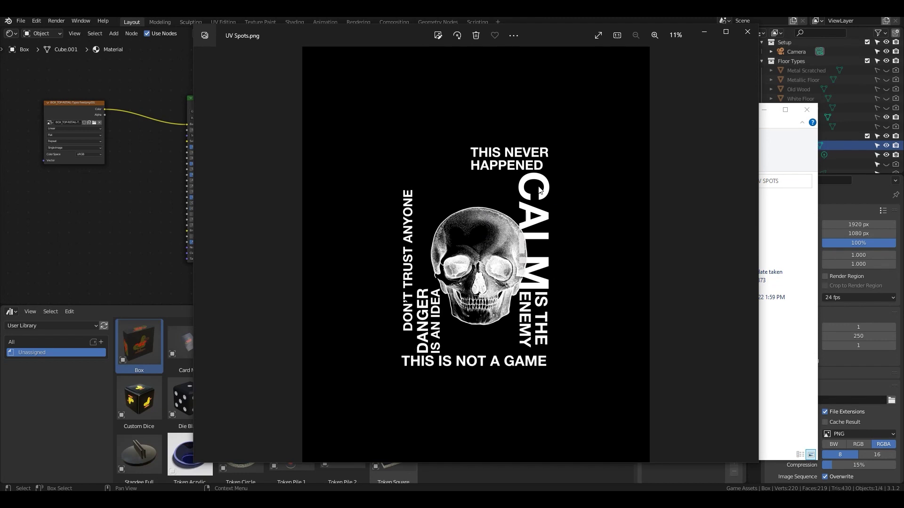
pyautogui.click(747, 31)
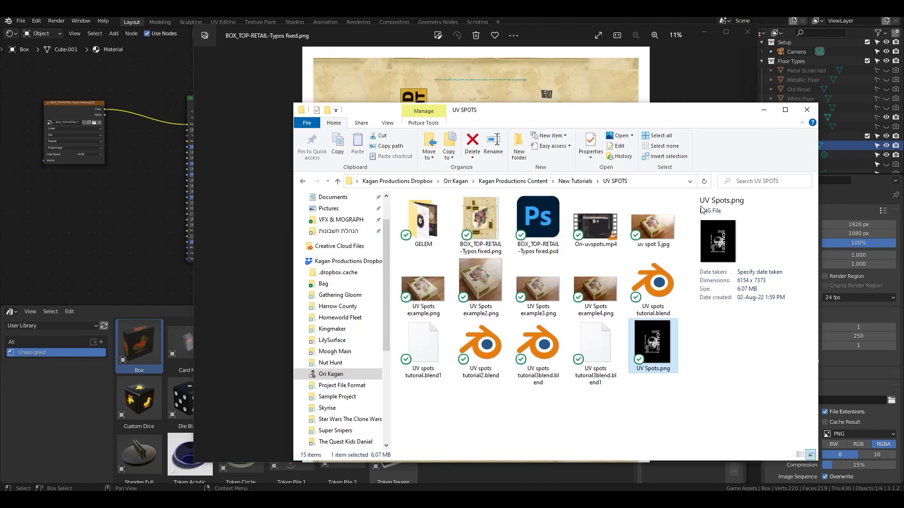
# Add a UV Spots.png image node to the box material and link its Color to Emission.
pyautogui.moveTo(56, 213); pyautogui.dragTo(75, 213)
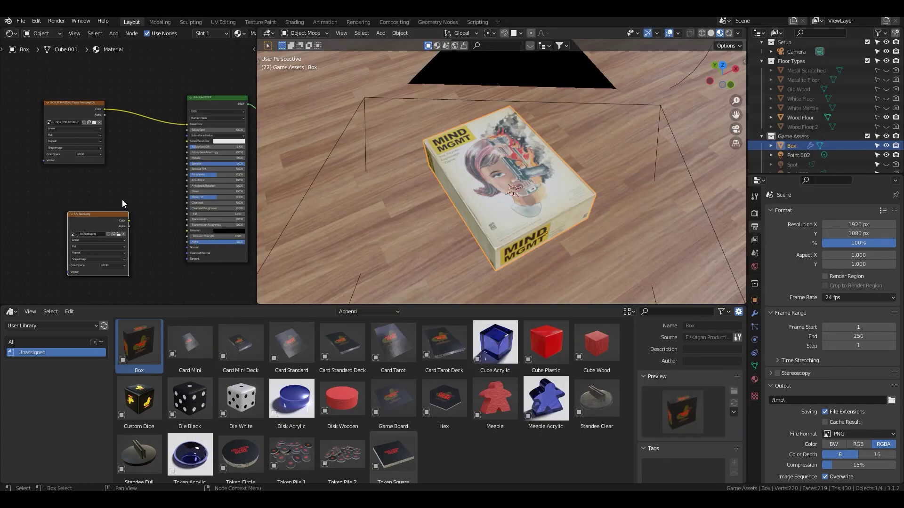
pyautogui.click(89, 182)
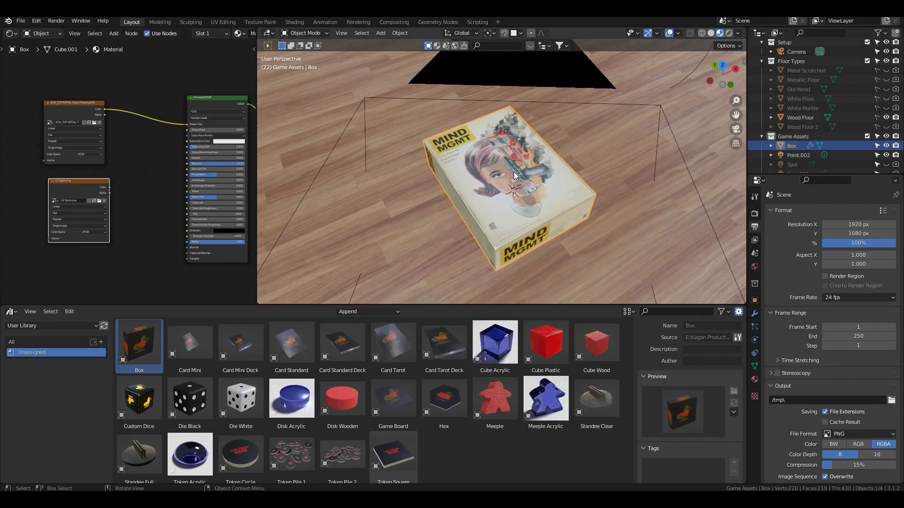
pyautogui.scroll(2, 501, 183)
pyautogui.press('KP_0')
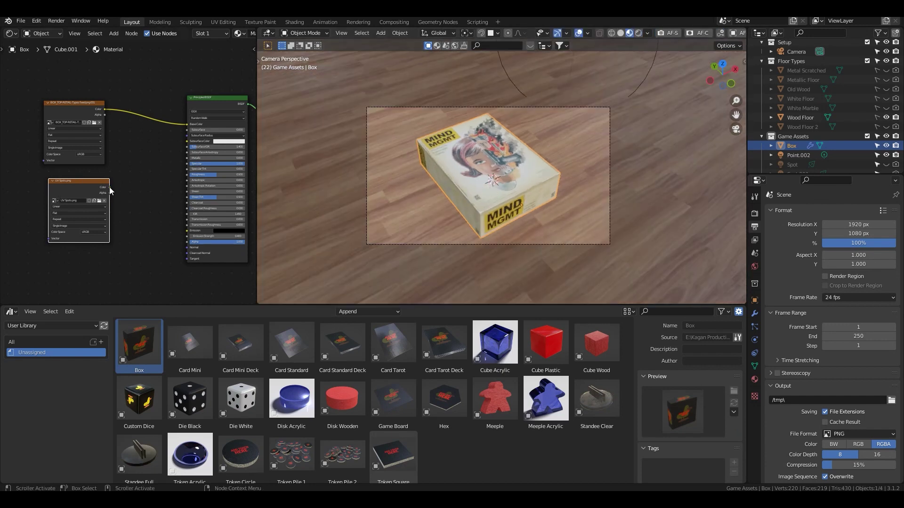
pyautogui.moveTo(109, 187); pyautogui.dragTo(188, 229)
pyautogui.scroll(1, 175, 234)
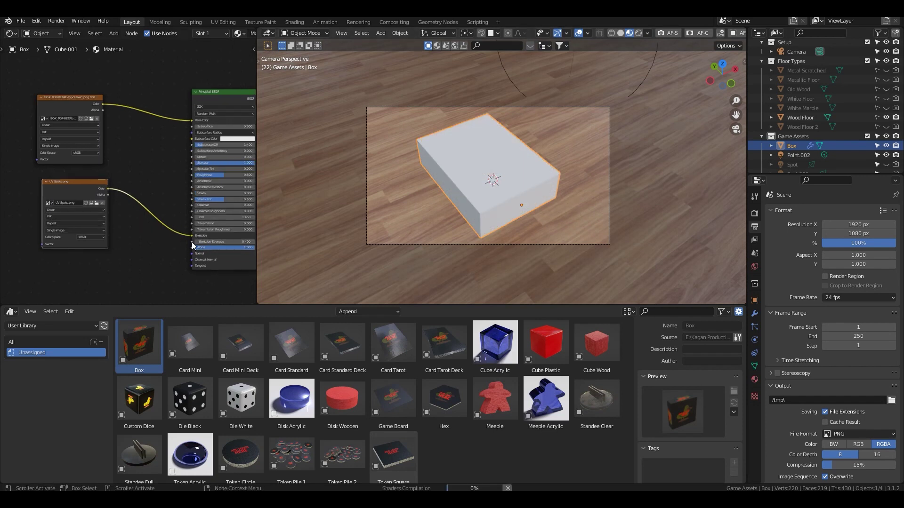
pyautogui.scroll(1, 193, 205)
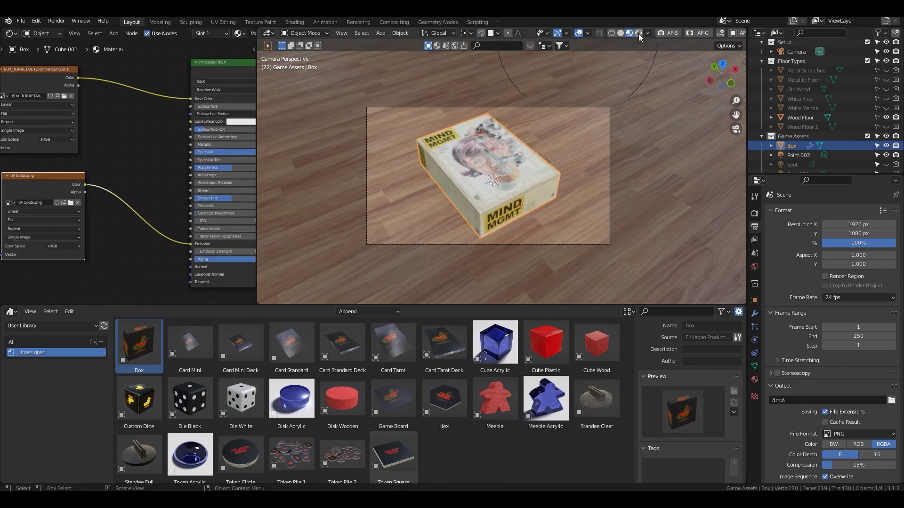
# Switch the viewport to Rendered shading and set Emission Strength to 1.2.
pyautogui.press('z')
pyautogui.press('8')
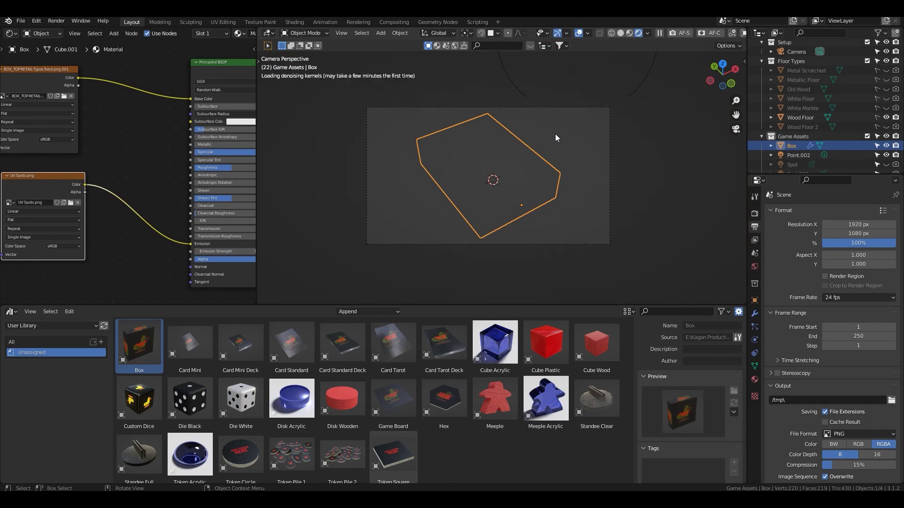
pyautogui.scroll(5, 479, 127)
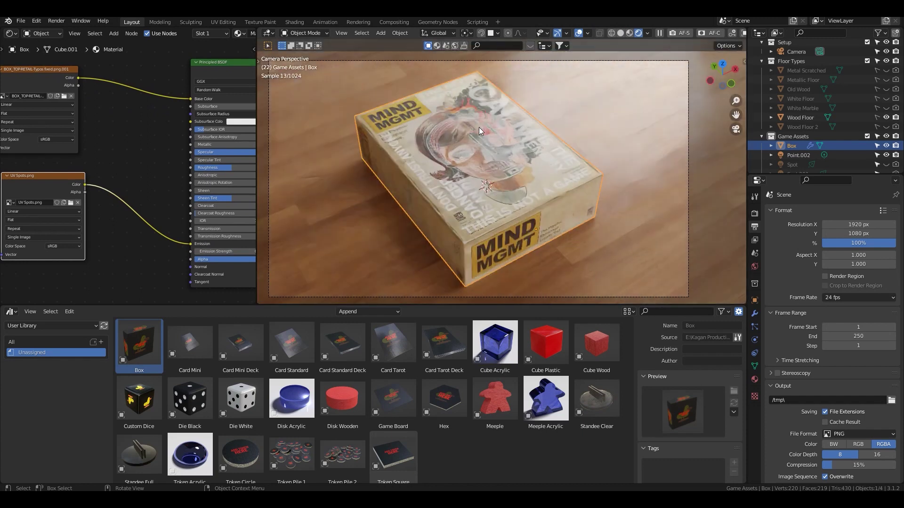
pyautogui.moveTo(207, 247); pyautogui.dragTo(186, 256, button='middle')
pyautogui.moveTo(186, 260); pyautogui.dragTo(202, 260)
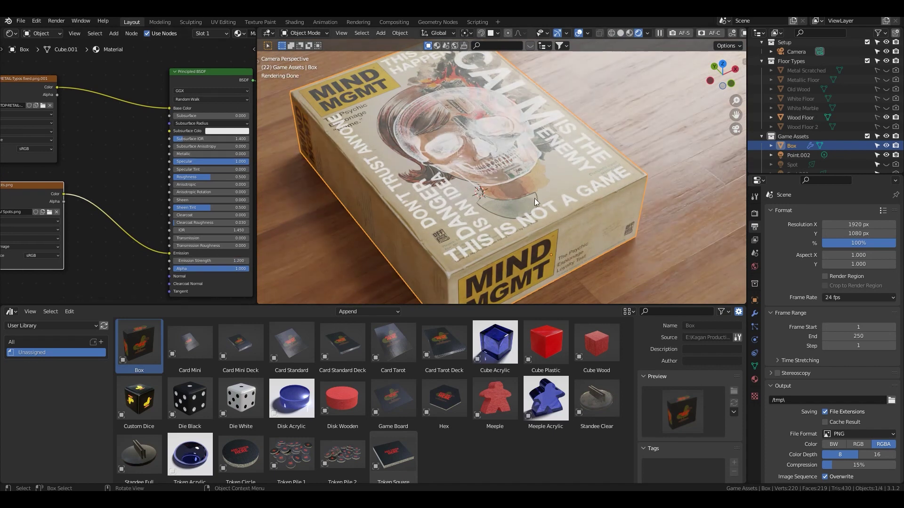
pyautogui.scroll(-3, 536, 212)
pyautogui.scroll(3, 526, 191)
pyautogui.scroll(-2, 522, 187)
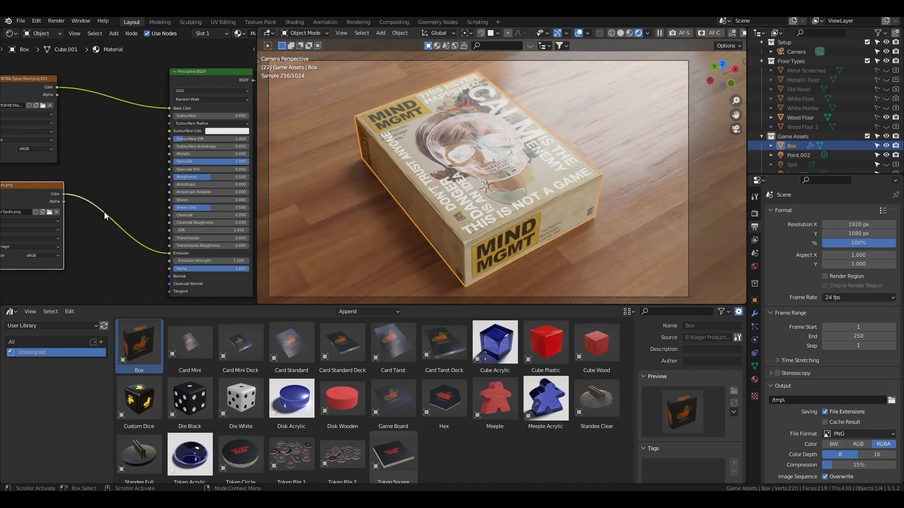
# Reroute the UV Spots colour from Emission to Roughness and add a ColorRamp node.
pyautogui.moveTo(63, 194); pyautogui.dragTo(169, 179)
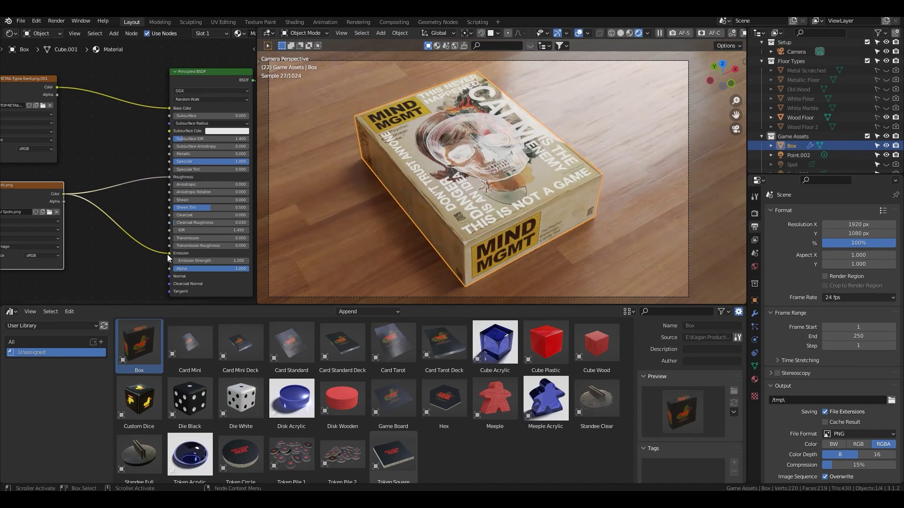
pyautogui.moveTo(169, 253)
pyautogui.mouseDown()
pyautogui.moveTo(156, 256)
pyautogui.moveTo(162, 245)
pyautogui.mouseUp()
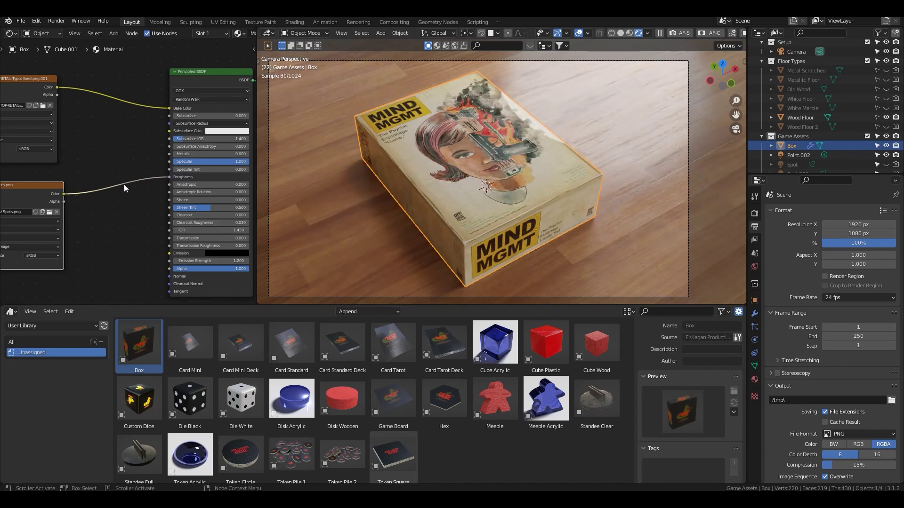
pyautogui.hotkey('shift', 'a')
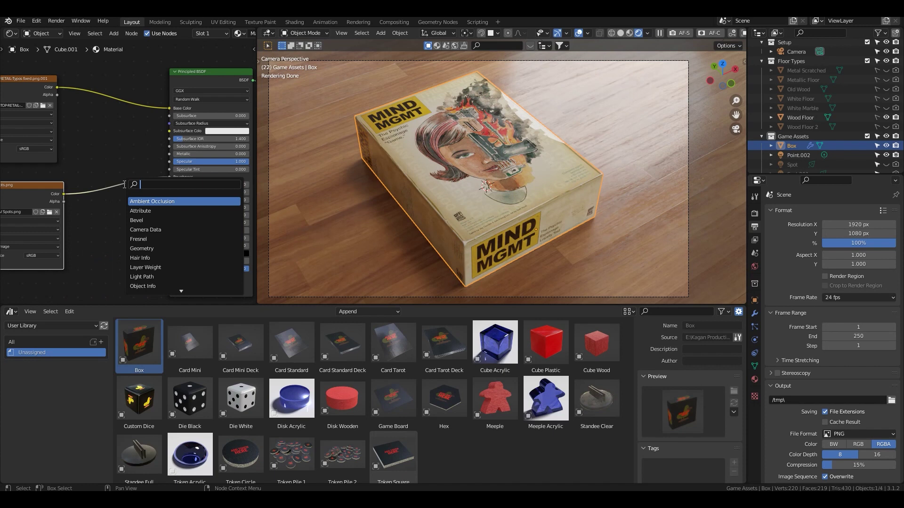
pyautogui.write('רסב')
pyautogui.press('BackSpace')
pyautogui.press('BackSpace')
pyautogui.press('BackSpace')
pyautogui.write('ramp')
pyautogui.press('Return')
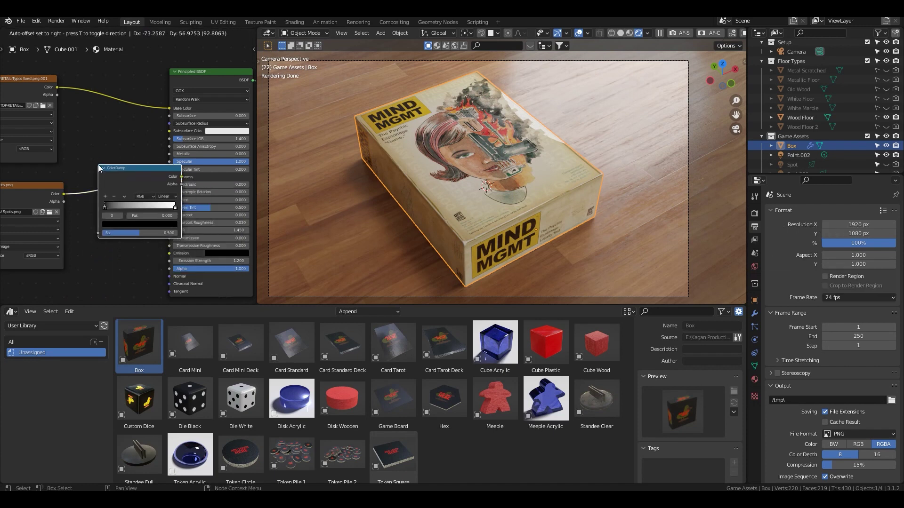
# Insert the ColorRamp between the image and Roughness, sliding its black stop to about 0.764.
pyautogui.click(98, 165)
pyautogui.moveTo(105, 207); pyautogui.dragTo(159, 207)
pyautogui.moveTo(524, 110); pyautogui.dragTo(459, 227, button='middle')
# Select the Point.002 light, check its placement, and return to the camera view.
pyautogui.scroll(-3, 544, 130)
pyautogui.click(652, 76)
pyautogui.scroll(2, 593, 176)
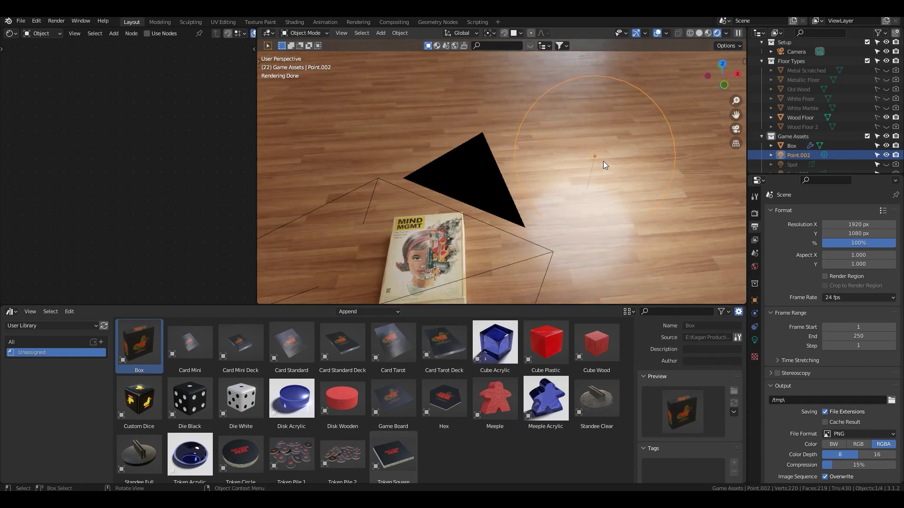
pyautogui.moveTo(512, 195); pyautogui.dragTo(466, 233, button='middle')
pyautogui.press('KP_0')
pyautogui.scroll(-2, 513, 143)
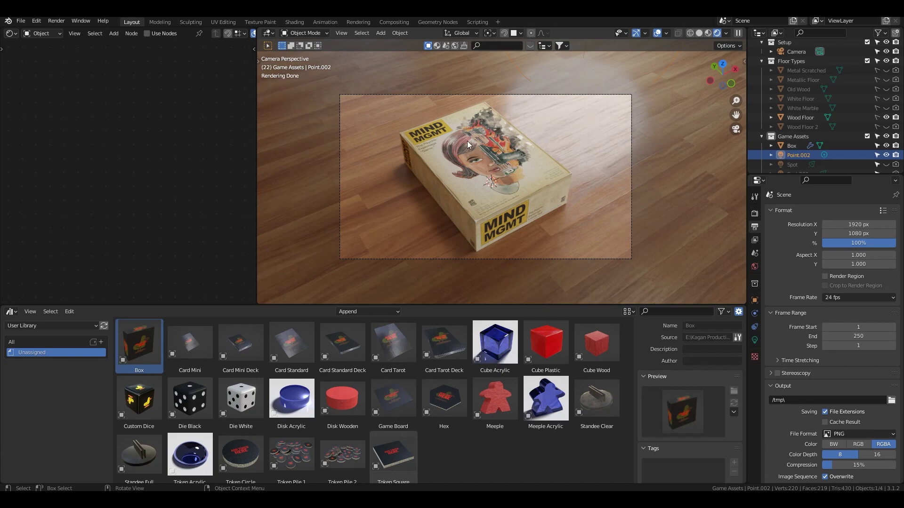
# Reselect the Box and move the ColorRamp's white stop to 0.600.
pyautogui.click(467, 140)
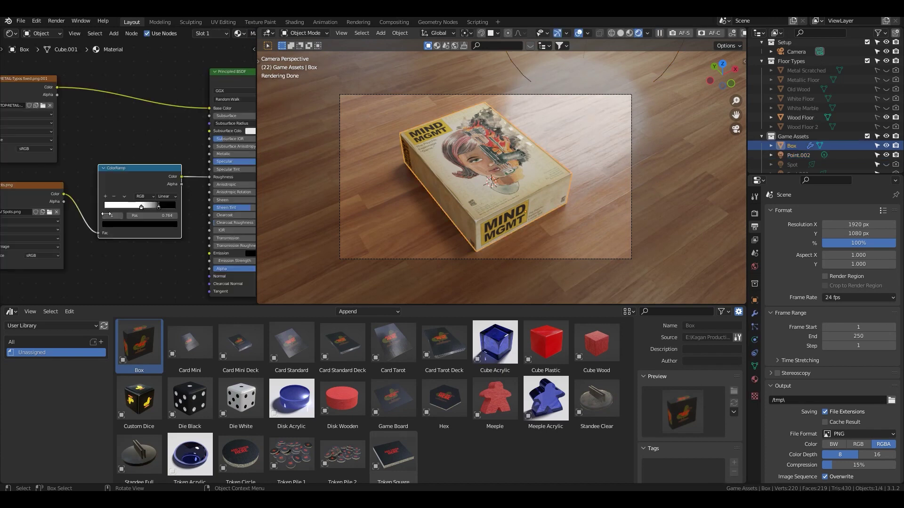
pyautogui.moveTo(142, 210); pyautogui.dragTo(147, 207)
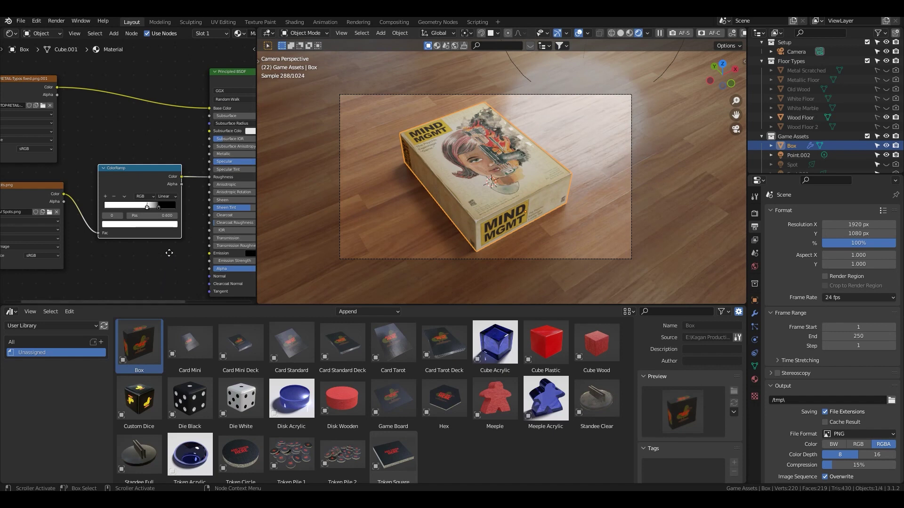
pyautogui.moveTo(158, 276); pyautogui.dragTo(135, 209, button='middle')
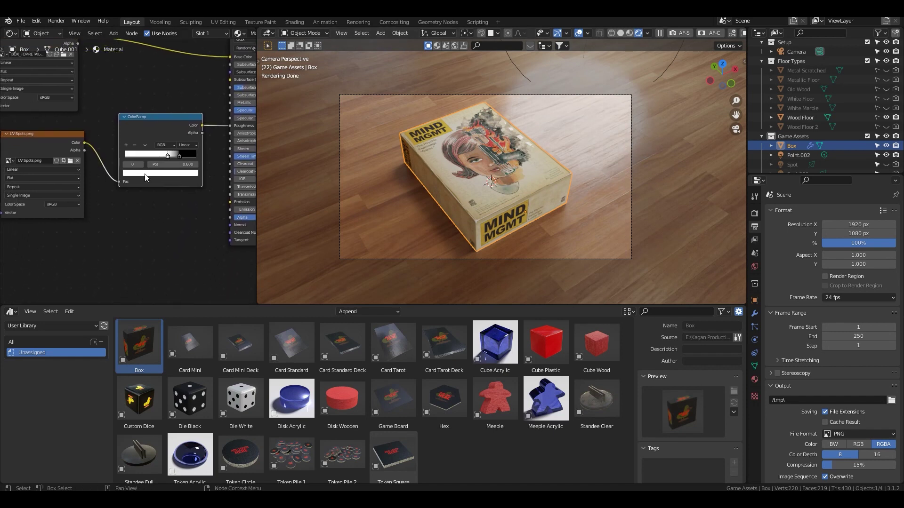
pyautogui.moveTo(174, 243); pyautogui.dragTo(161, 218, button='middle')
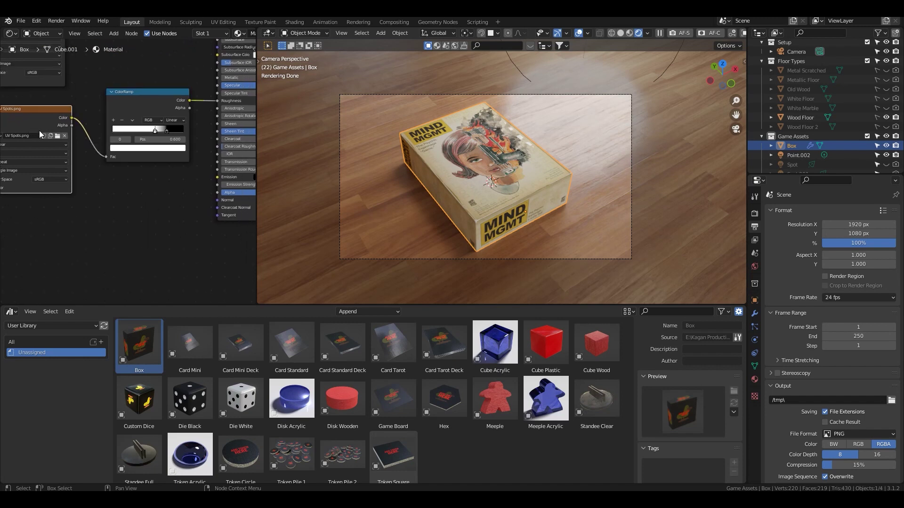
# Add a Bump node fed by the UV Spots colour into Height, outputting to the shader's Normal.
pyautogui.hotkey('shift', 'a')
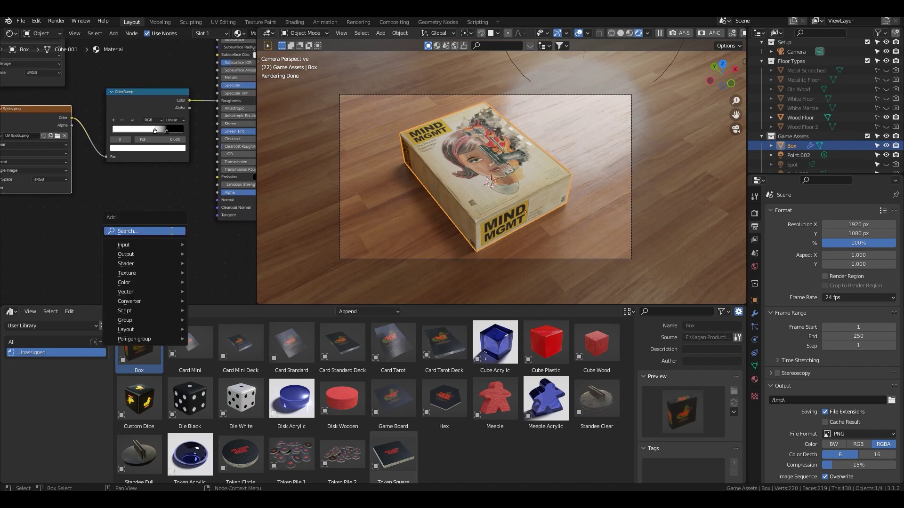
pyautogui.click(170, 231)
pyautogui.write('bum')
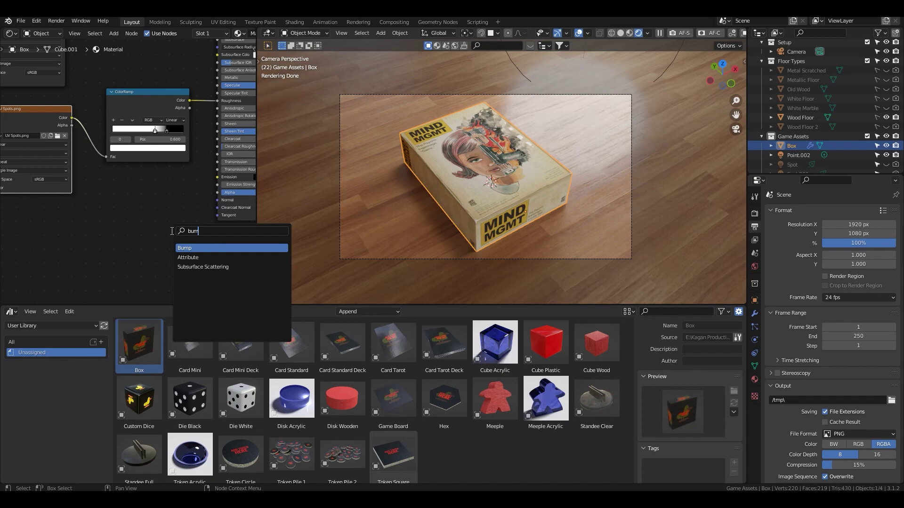
pyautogui.press('Return')
pyautogui.click(134, 182)
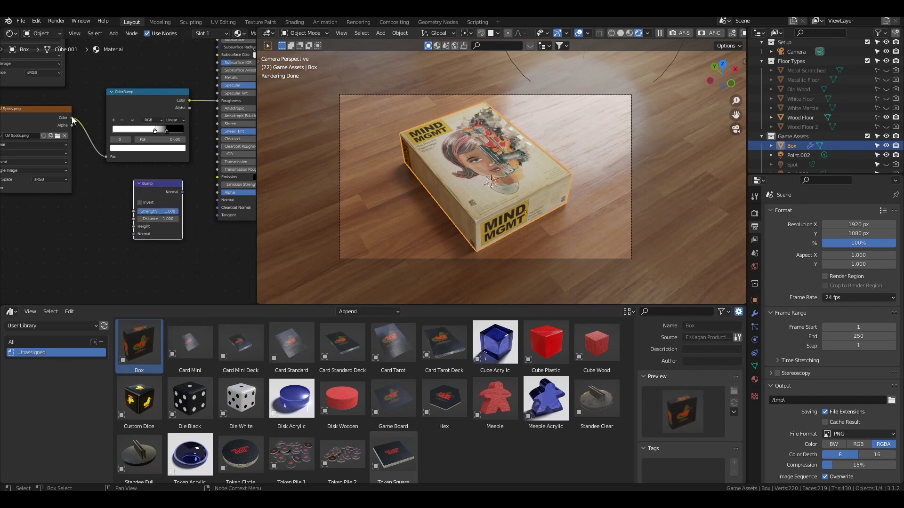
pyautogui.moveTo(72, 118); pyautogui.dragTo(134, 226)
pyautogui.moveTo(184, 191); pyautogui.dragTo(213, 202)
# Orbit and zoom in closely to inspect the embossed box cover.
pyautogui.moveTo(549, 159); pyautogui.dragTo(552, 158, button='middle')
pyautogui.scroll(8, 518, 167)
pyautogui.scroll(-8, 521, 169)
pyautogui.moveTo(530, 166); pyautogui.dragTo(513, 168, button='middle')
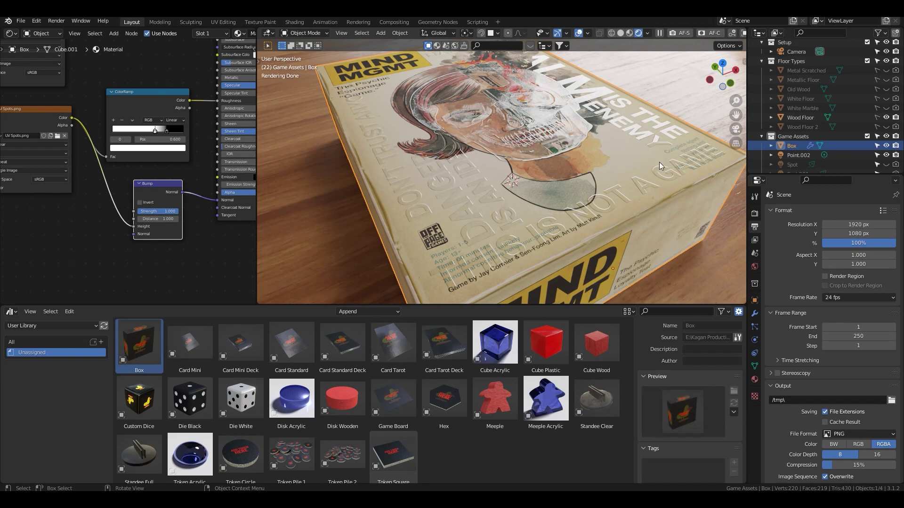
# Set the bump distance to 0.050 while trying strengths of 0.500 and about 0.317.
pyautogui.click(161, 218)
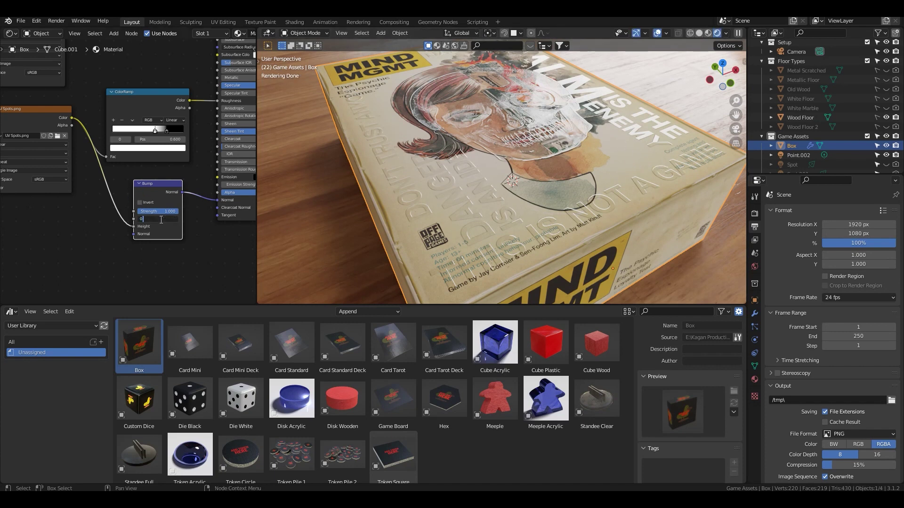
pyautogui.write('0.1')
pyautogui.press('Return')
pyautogui.click(155, 211)
pyautogui.press('Return')
pyautogui.moveTo(511, 186); pyautogui.dragTo(502, 198, button='middle')
pyautogui.press('KP_0')
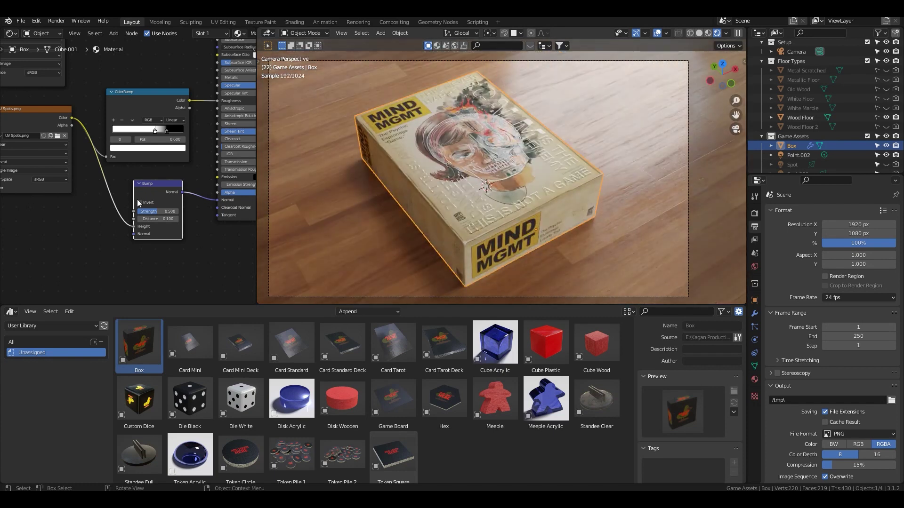
pyautogui.moveTo(159, 211); pyautogui.dragTo(151, 211)
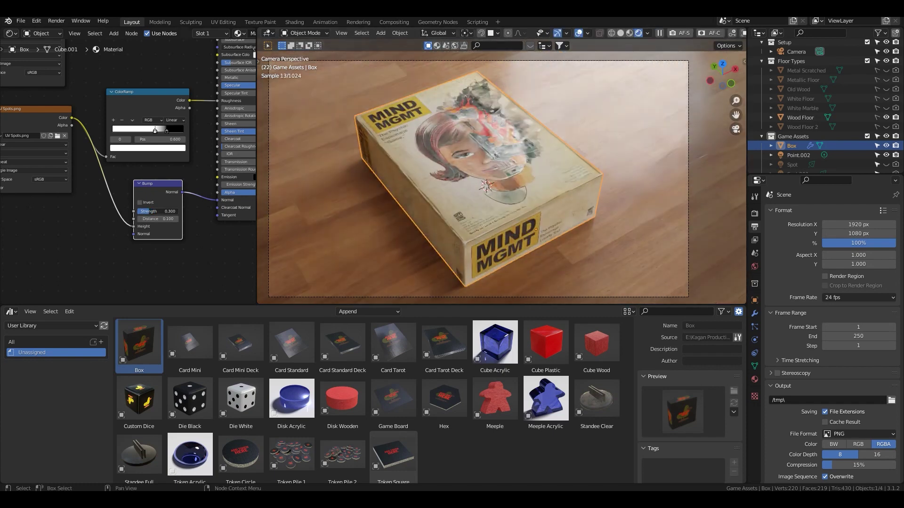
pyautogui.click(160, 219)
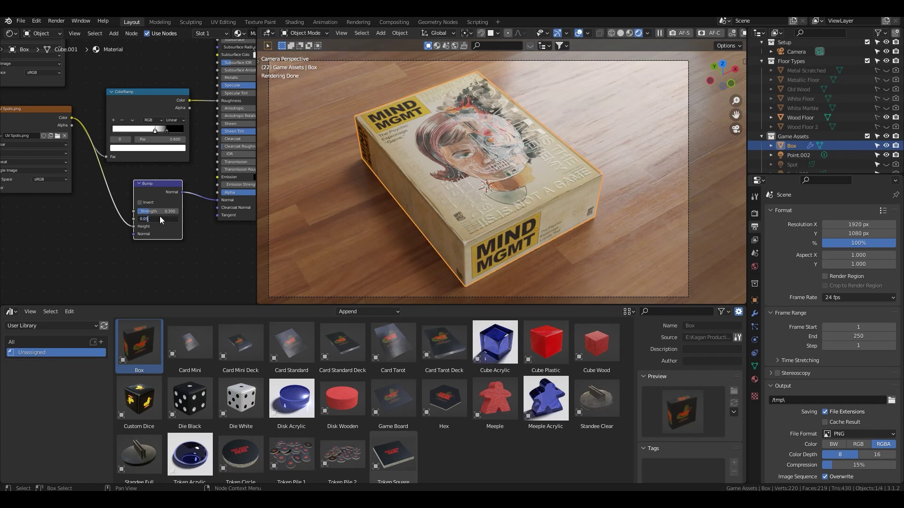
pyautogui.press('Return')
# Try bump strengths from 0.217 down to 0.050, finally settling on 0.150.
pyautogui.moveTo(157, 213); pyautogui.dragTo(154, 213)
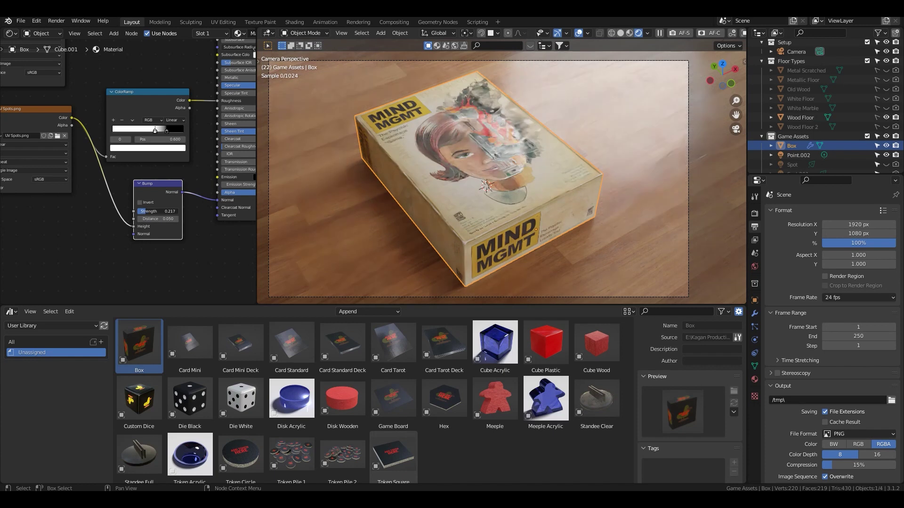
pyautogui.click(158, 210)
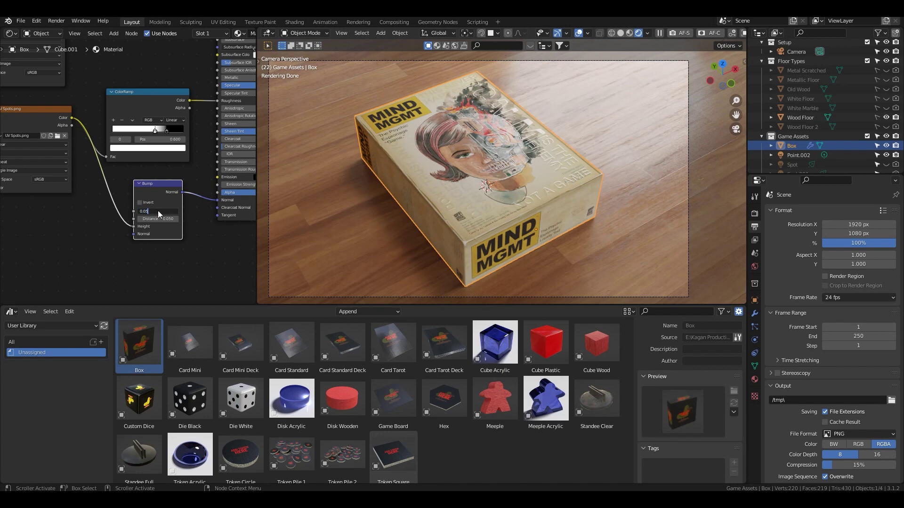
pyautogui.write('0.05')
pyautogui.press('Return')
pyautogui.click(158, 211)
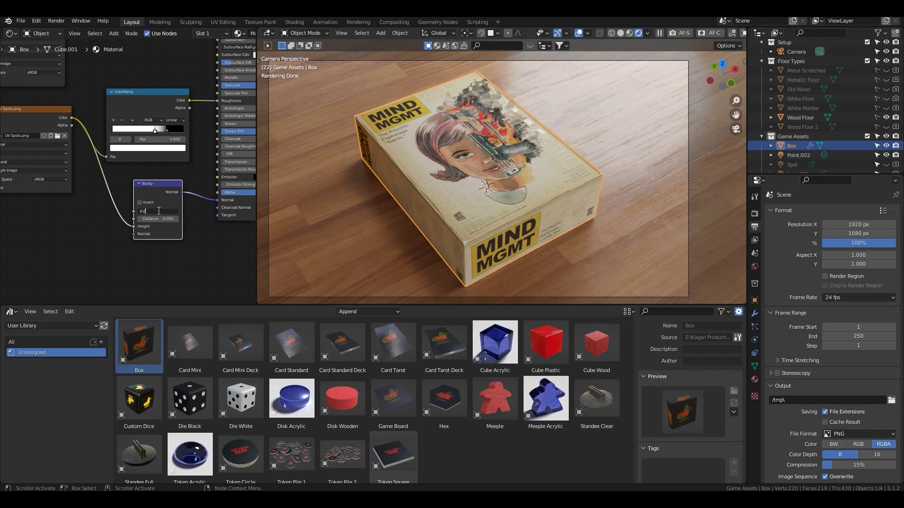
pyautogui.press('Return')
pyautogui.click(157, 211)
pyautogui.write('0.1')
pyautogui.press('Return')
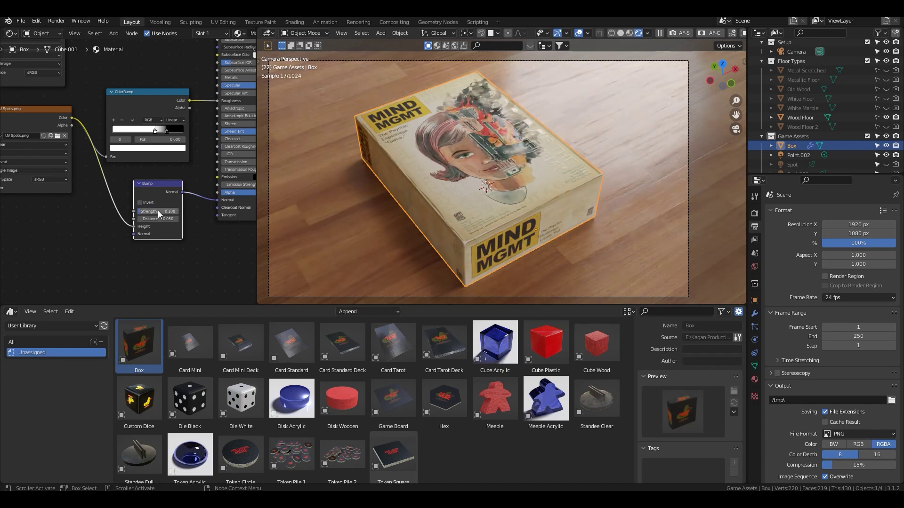
pyautogui.click(158, 211)
pyautogui.write('0.15')
pyautogui.press('Return')
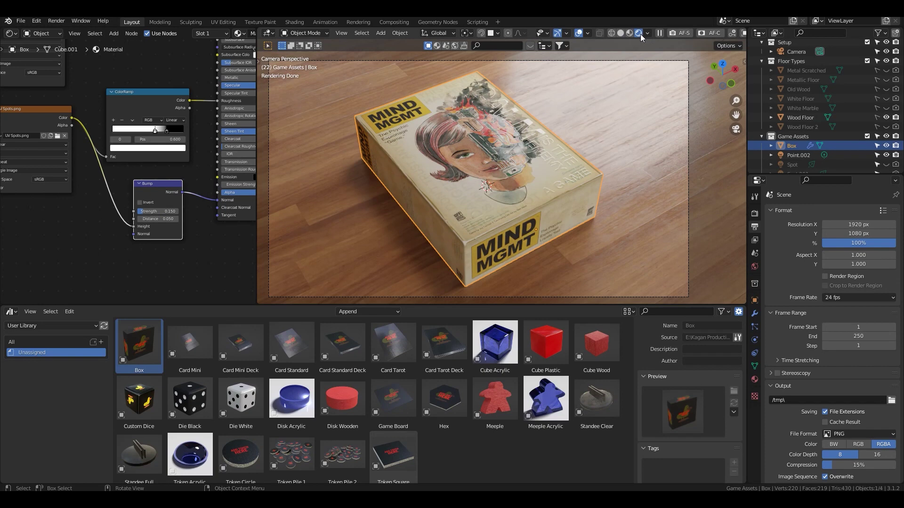
# Render a final still image of the scene and end sampling early.
pyautogui.click(58, 21)
pyautogui.click(68, 31)
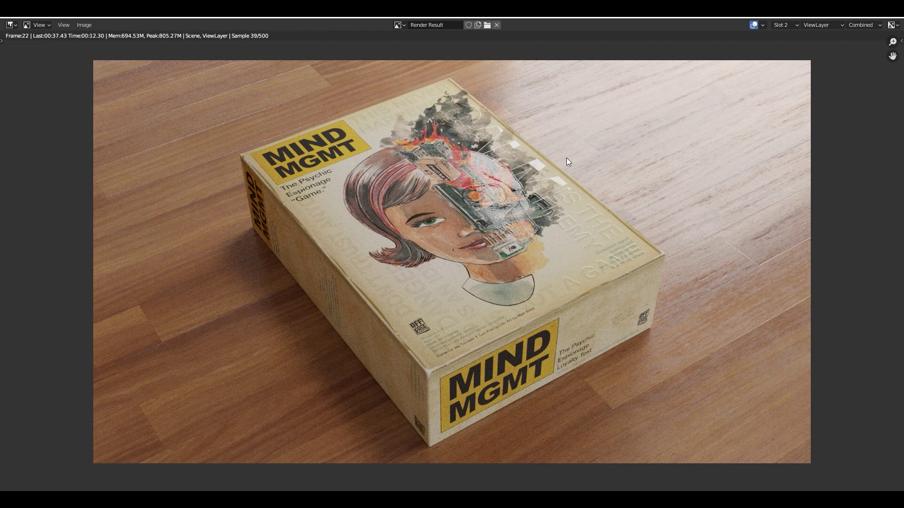
pyautogui.press('Escape')
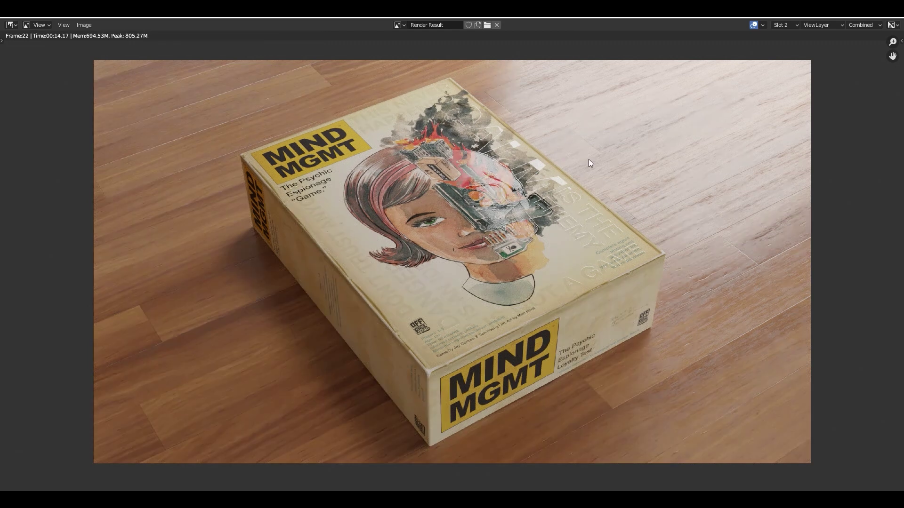